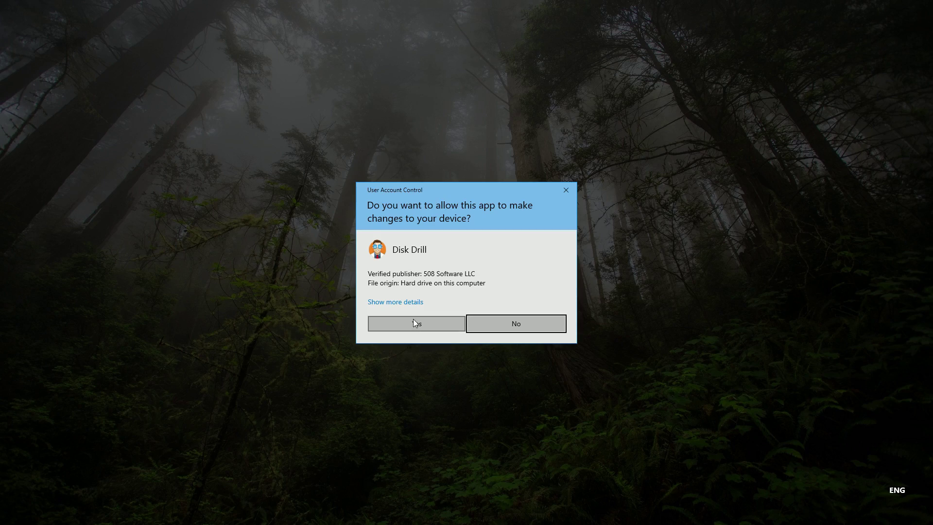
# Approve the UAC prompt and scroll the device list showing the 14.3 GB SanDisk Cruzer Glide.
pyautogui.click(414, 323)
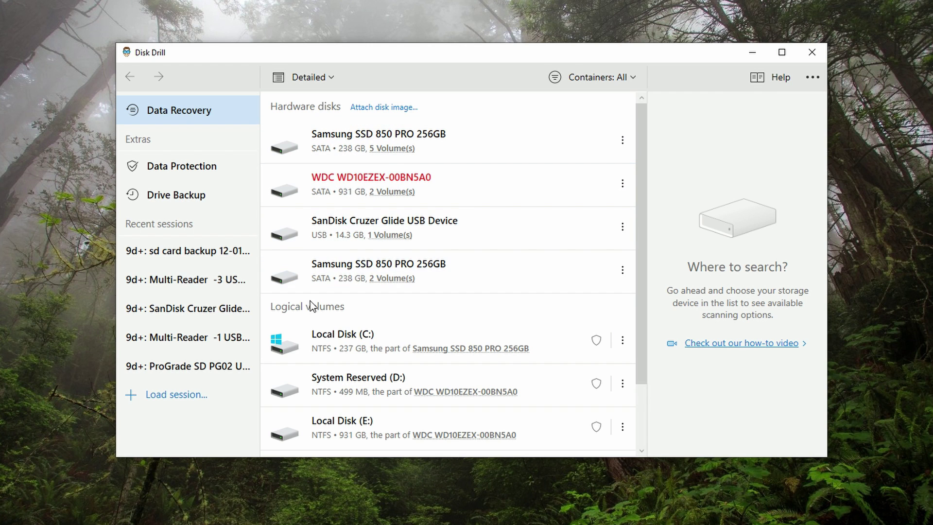
pyautogui.scroll(-2, 315, 311)
pyautogui.scroll(2, 318, 311)
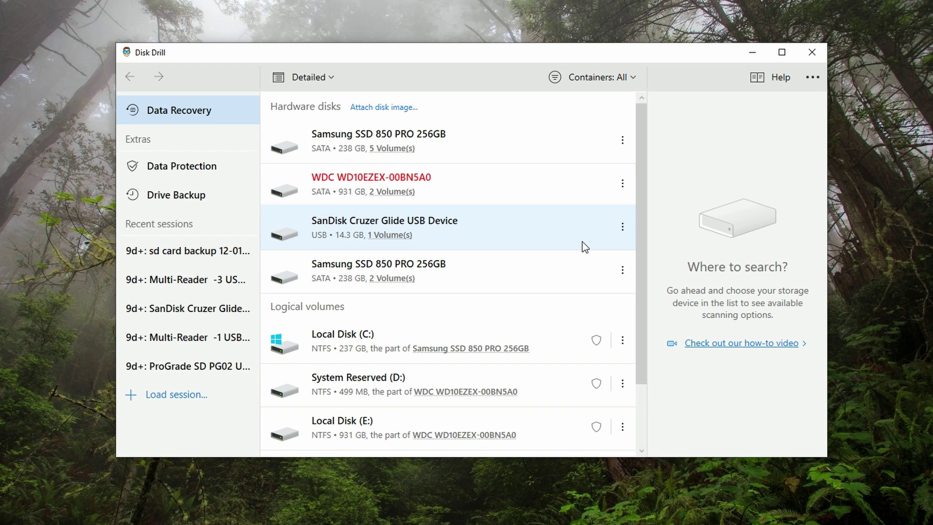
# Select the Samsung SSD 850 PRO 256GB, review its partition details, and check its scan methods.
pyautogui.click(345, 143)
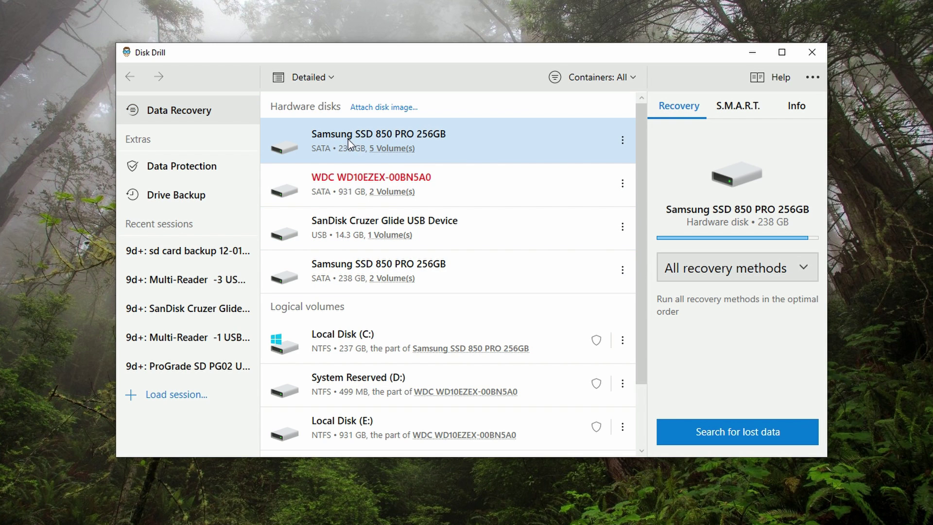
pyautogui.click(784, 114)
pyautogui.scroll(-3, 743, 285)
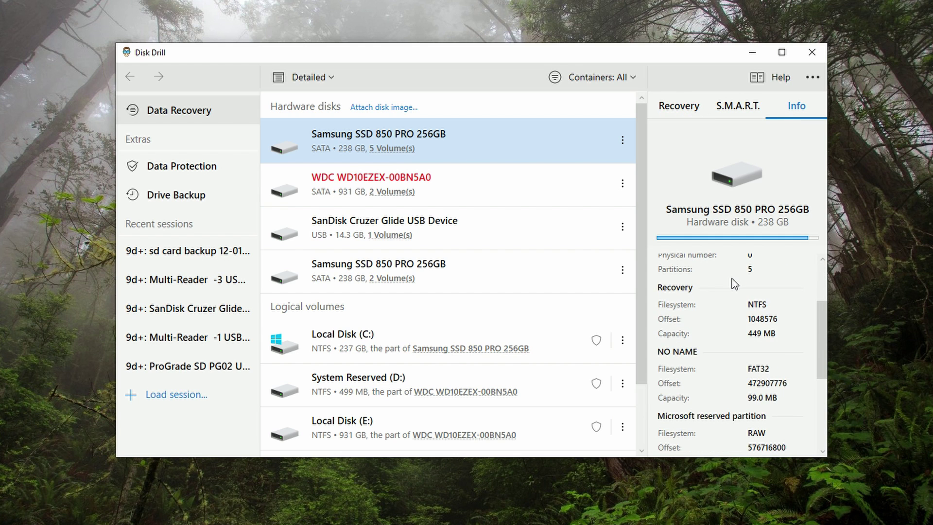
pyautogui.scroll(-3, 734, 284)
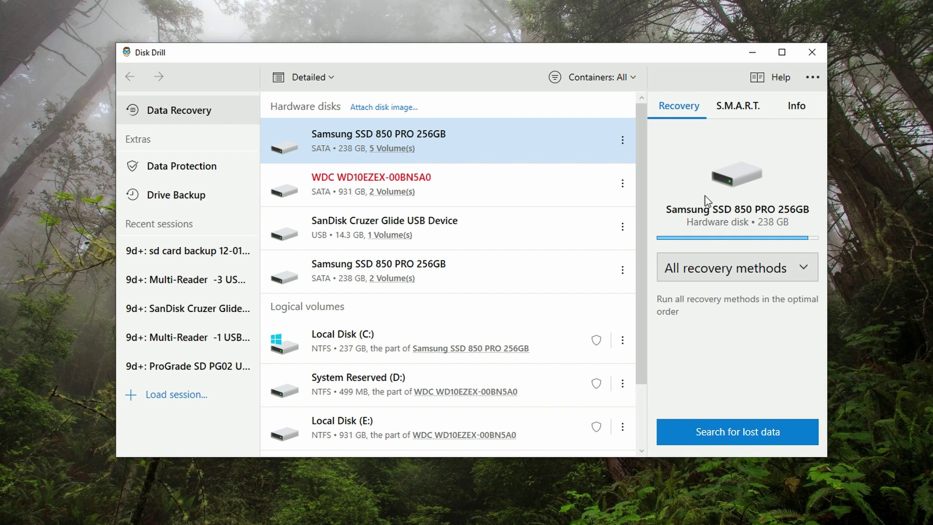
pyautogui.click(733, 275)
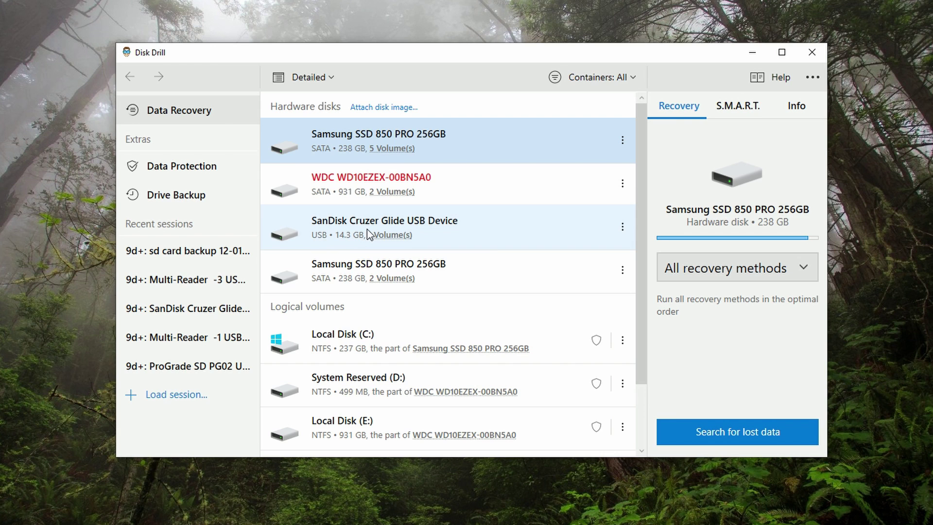
# Scan the SanDisk Cruzer Glide USB Device for lost data using All recovery methods.
pyautogui.click(349, 226)
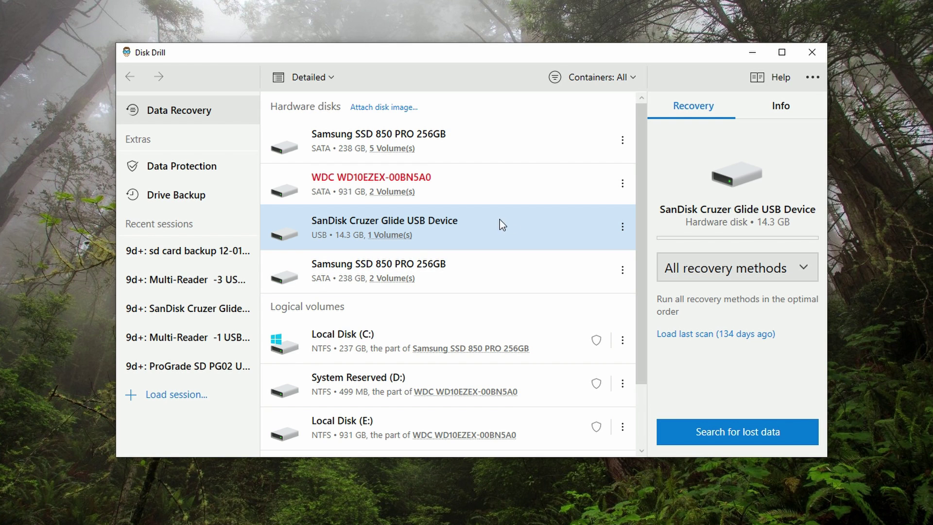
pyautogui.click(703, 272)
pyautogui.click(698, 296)
pyautogui.click(730, 434)
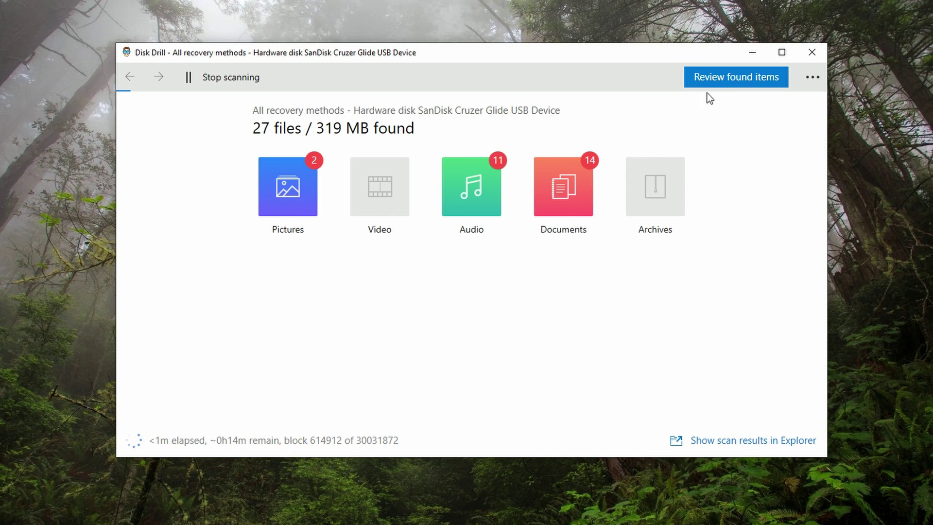
# Wait for the scan to reach 483 files / 8.66 GB, then list the found items.
pyautogui.click(718, 78)
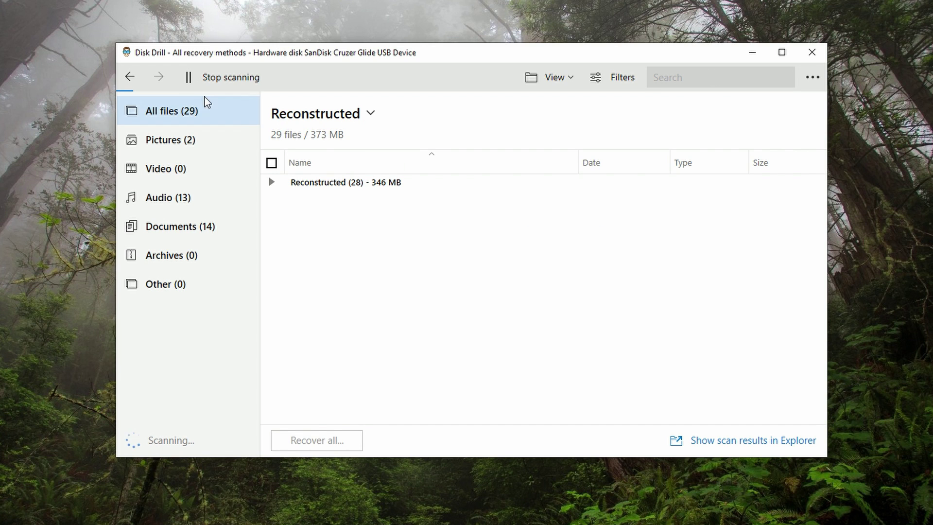
pyautogui.click(126, 81)
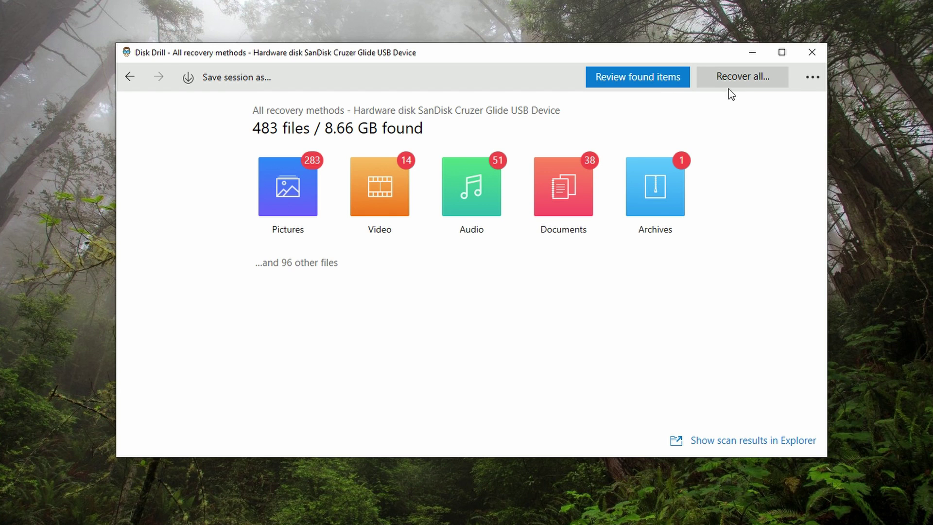
pyautogui.click(660, 87)
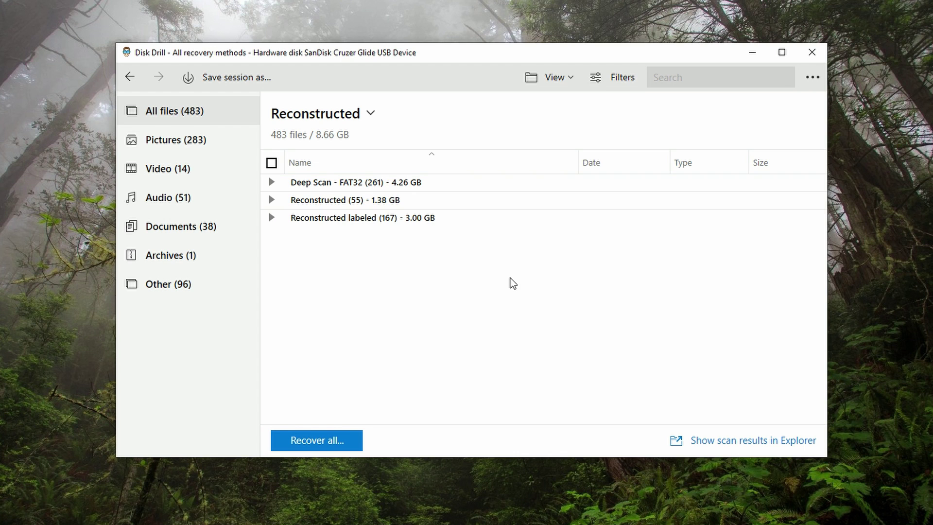
pyautogui.click(272, 183)
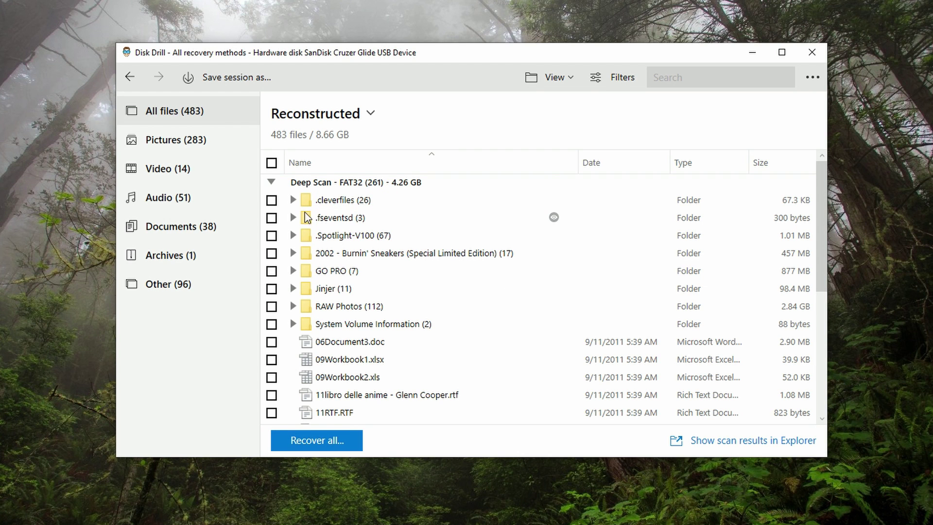
pyautogui.click(293, 271)
pyautogui.click(329, 291)
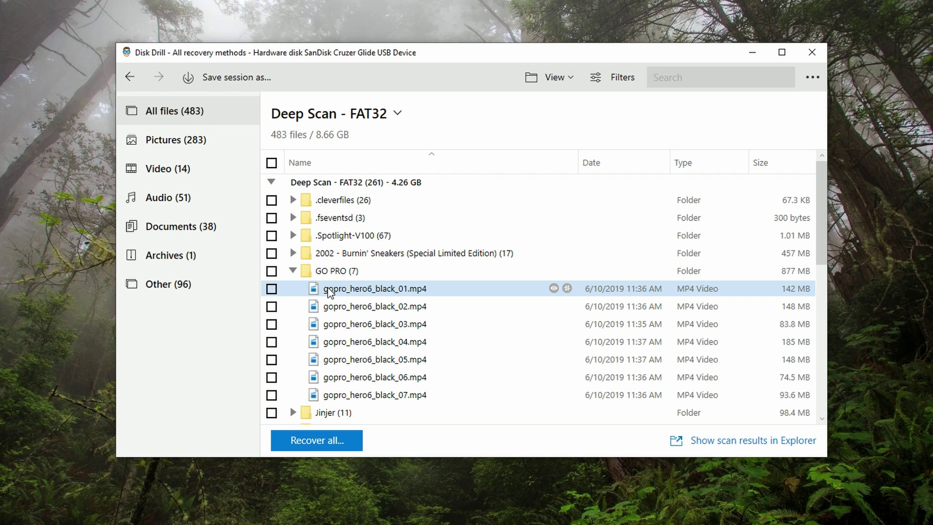
pyautogui.click(554, 289)
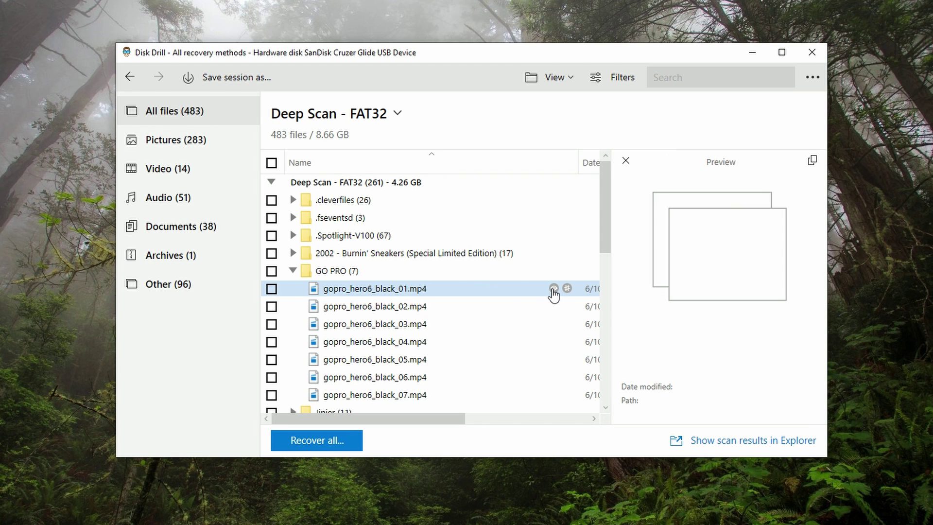
pyautogui.click(467, 310)
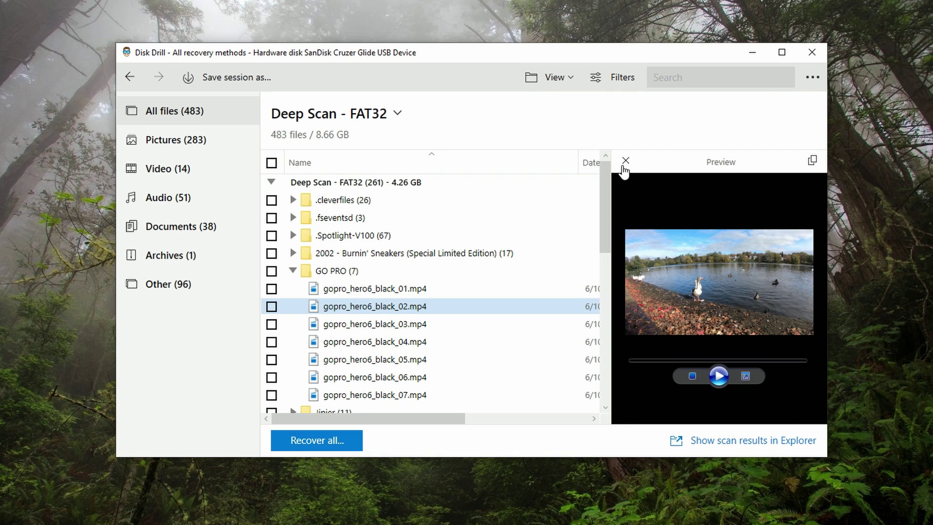
pyautogui.click(626, 160)
pyautogui.click(271, 183)
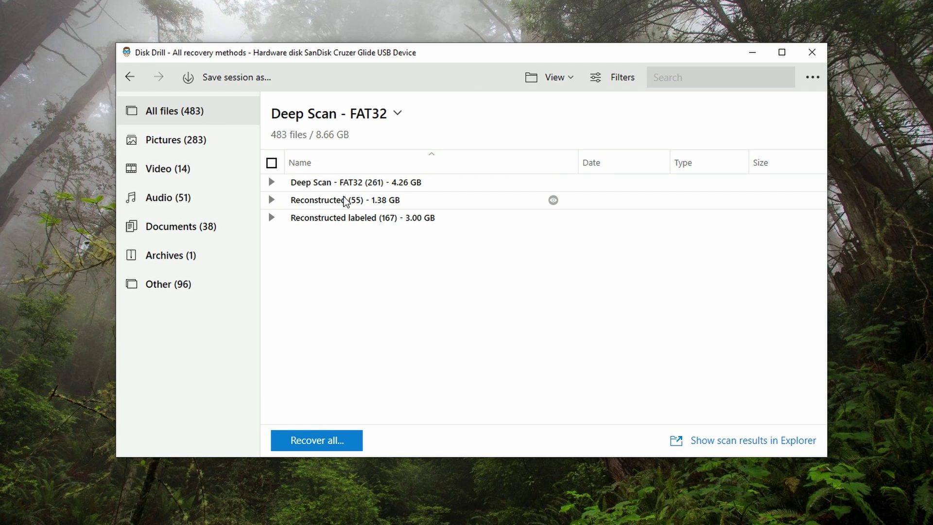
pyautogui.click(271, 182)
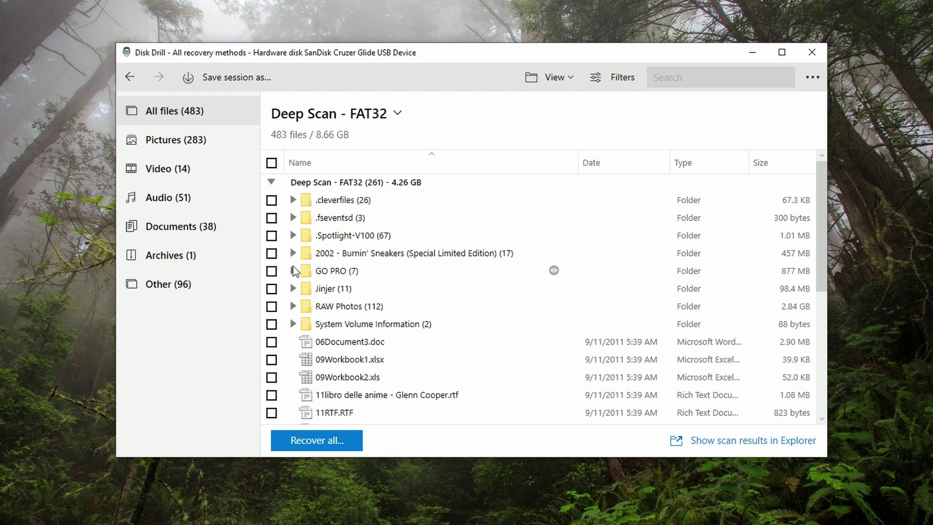
pyautogui.click(294, 289)
pyautogui.click(293, 324)
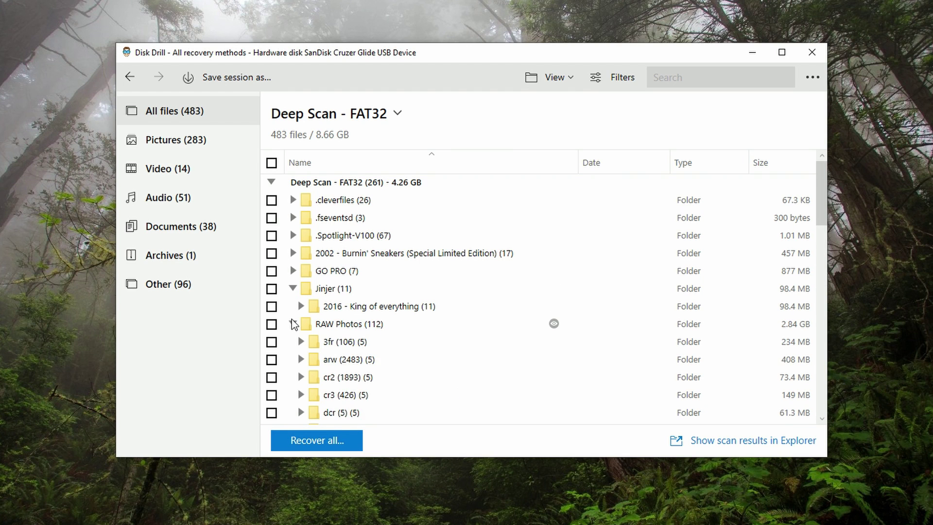
pyautogui.scroll(-5, 294, 325)
pyautogui.scroll(5, 294, 324)
pyautogui.click(271, 182)
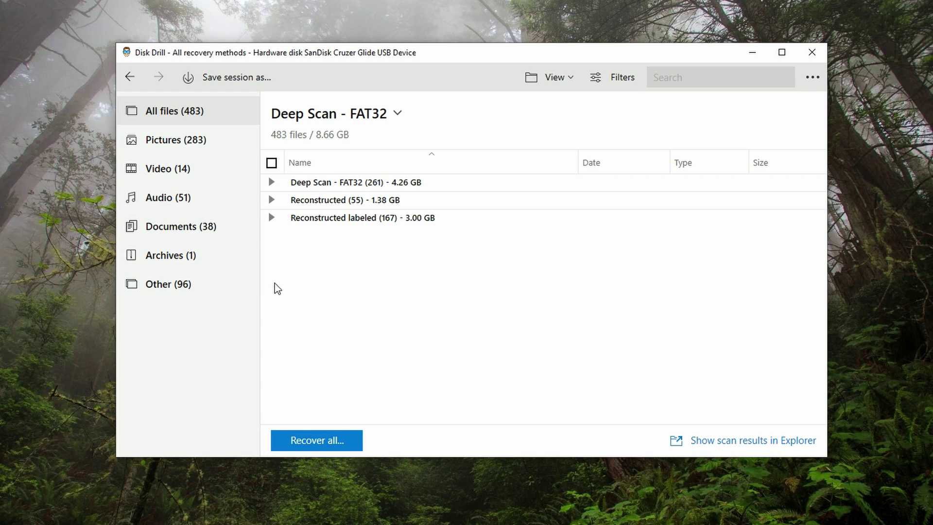
# Preview cover.jpg from Jinjer > 2016 - King of everything among pictures, then show all files again.
pyautogui.click(200, 144)
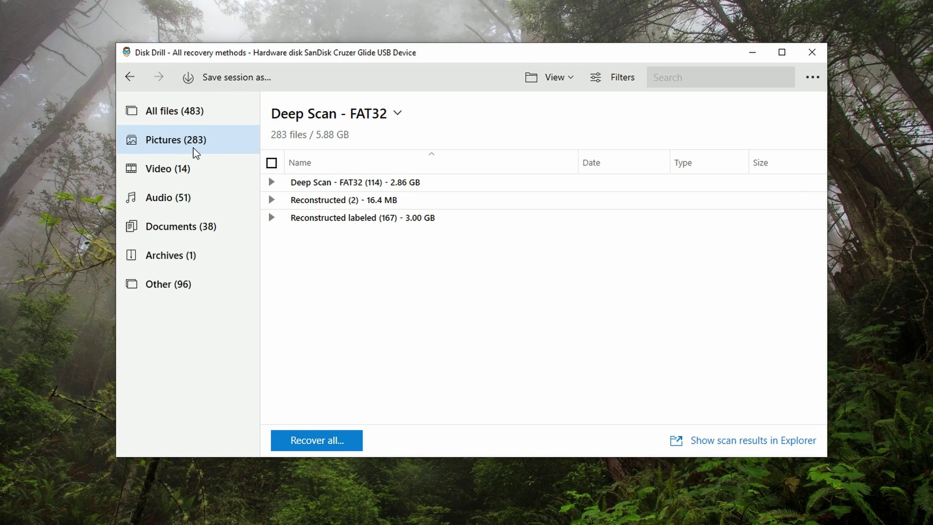
pyautogui.click(266, 185)
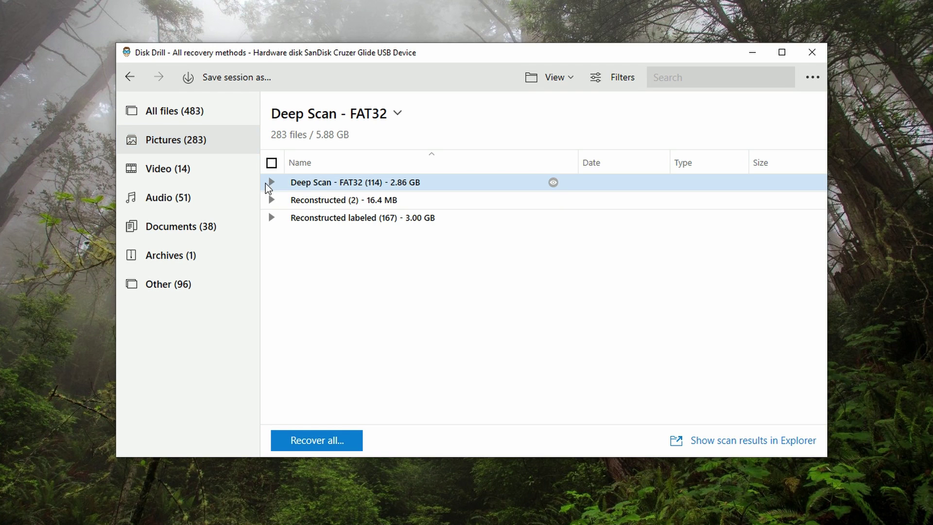
pyautogui.click(271, 183)
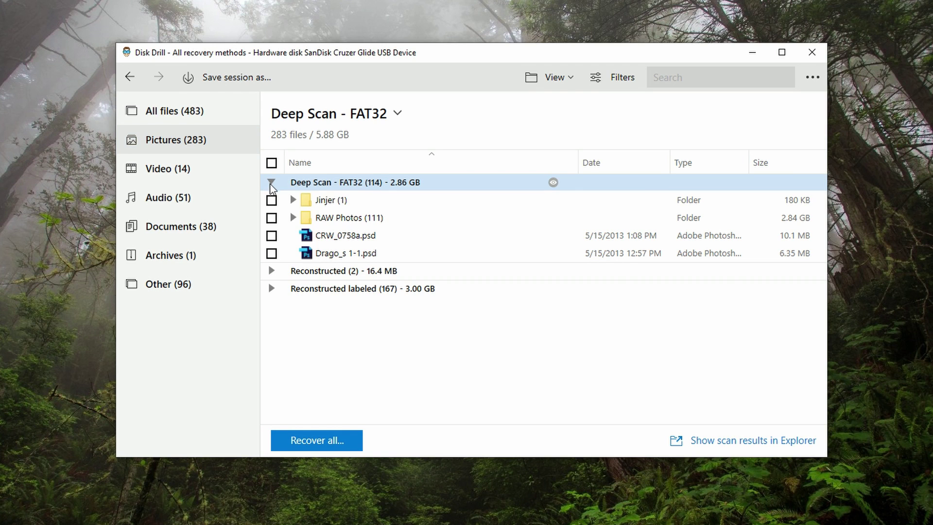
pyautogui.click(293, 199)
pyautogui.click(301, 218)
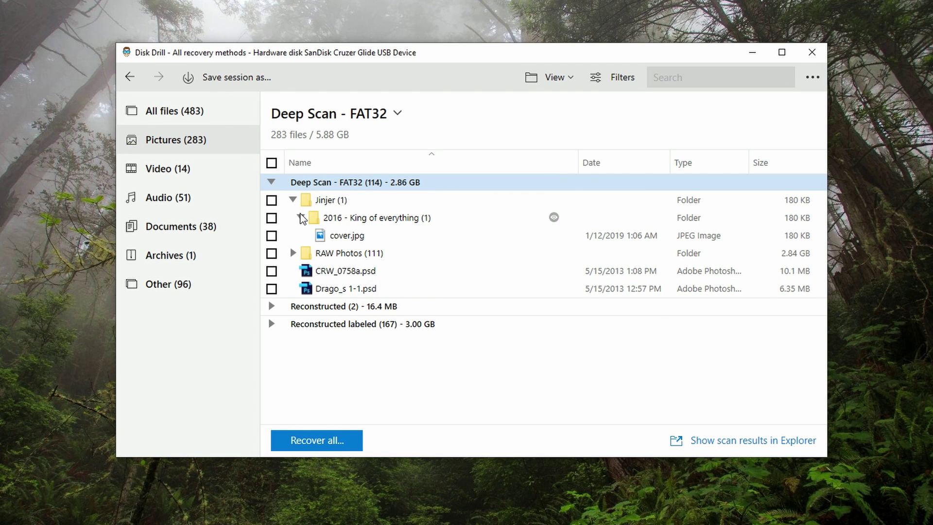
pyautogui.click(324, 235)
pyautogui.click(553, 237)
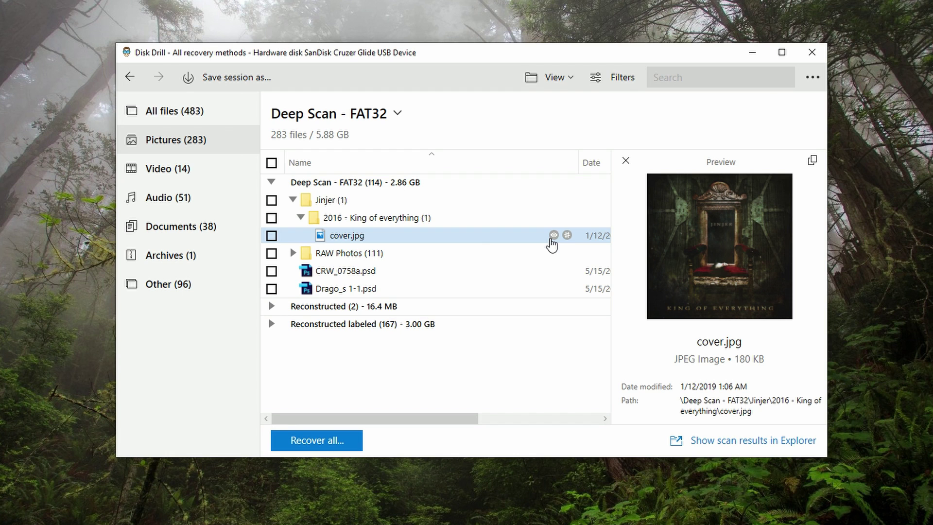
pyautogui.click(272, 182)
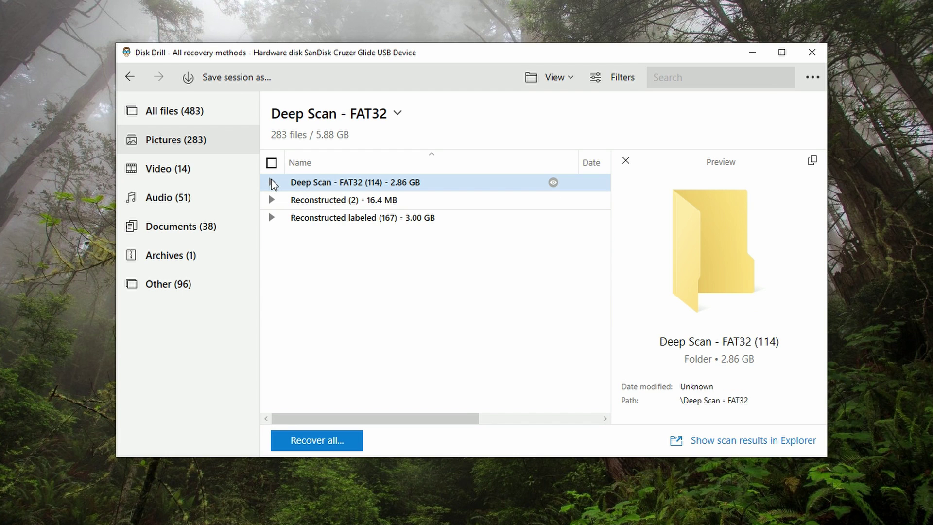
pyautogui.click(224, 116)
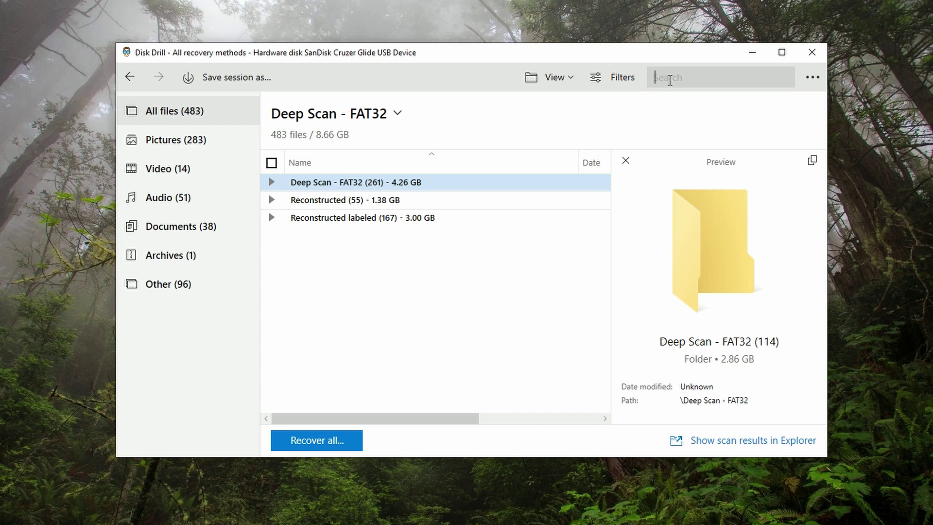
# Open the results filters, keeping minimum file size 0 KB and deletion age any time.
pyautogui.click(624, 84)
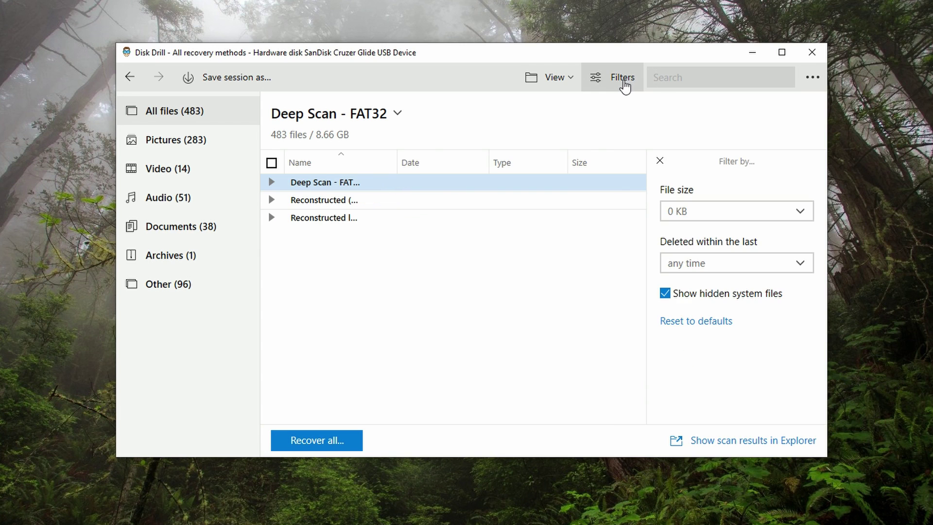
pyautogui.click(694, 215)
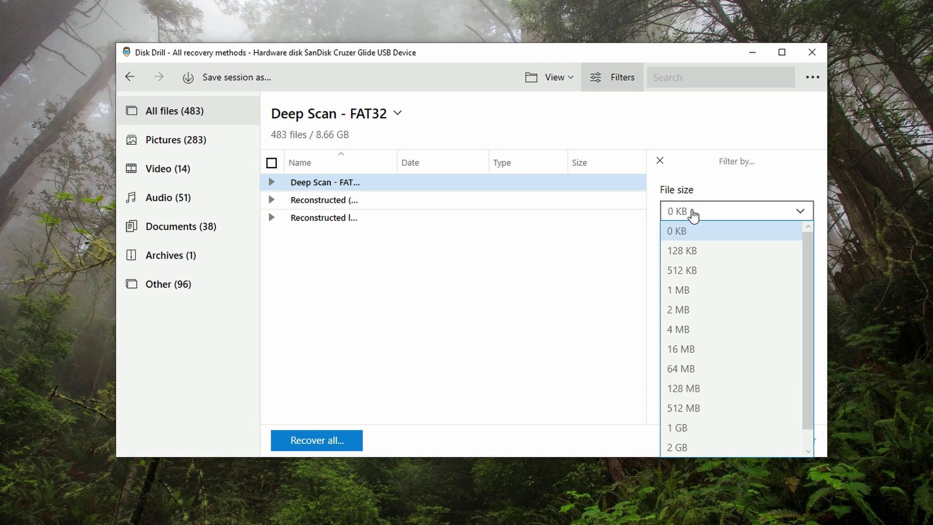
pyautogui.click(694, 216)
pyautogui.click(708, 263)
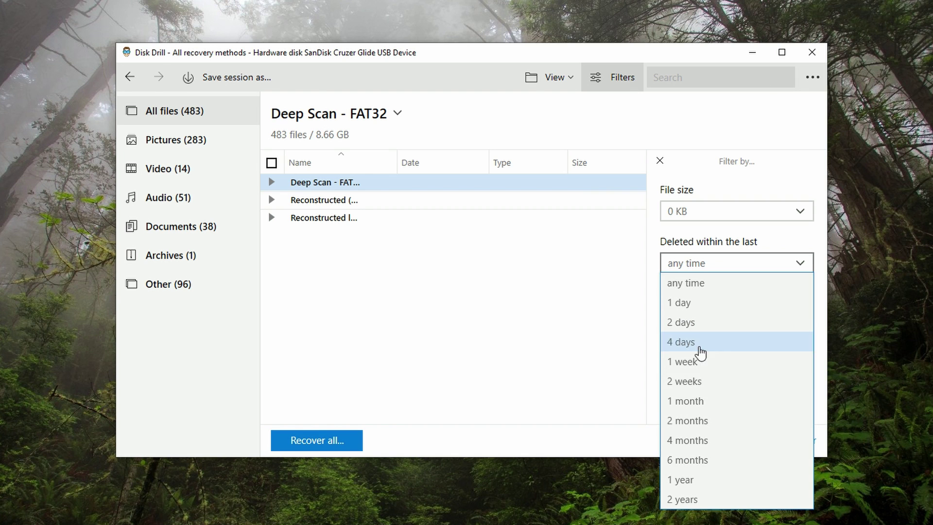
pyautogui.click(660, 273)
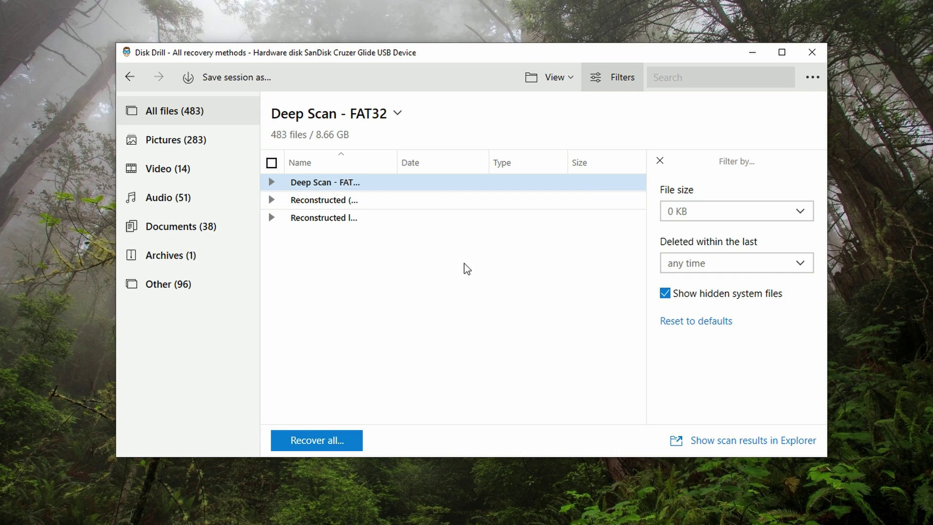
# Tick the first three gopro MP4 clips in Deep Scan - FAT32 > GO PRO (374 MB).
pyautogui.click(273, 184)
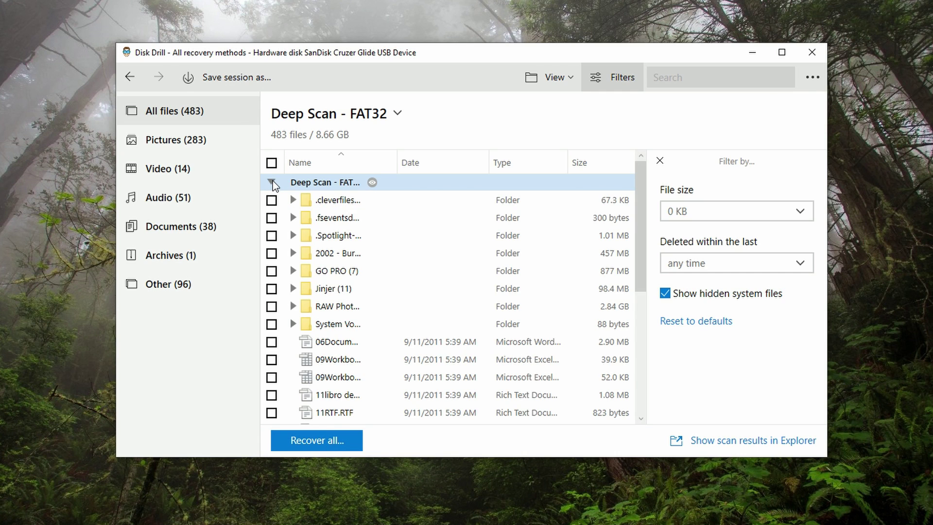
pyautogui.click(295, 271)
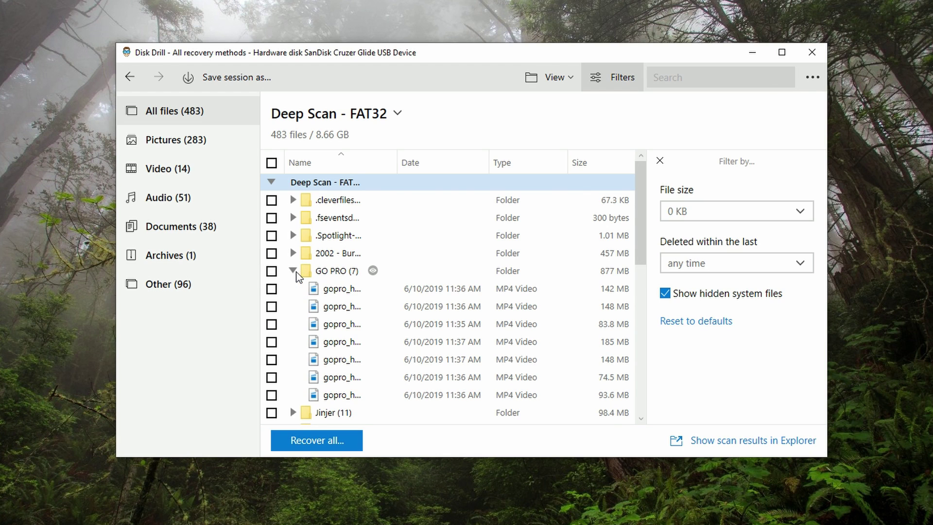
pyautogui.click(272, 290)
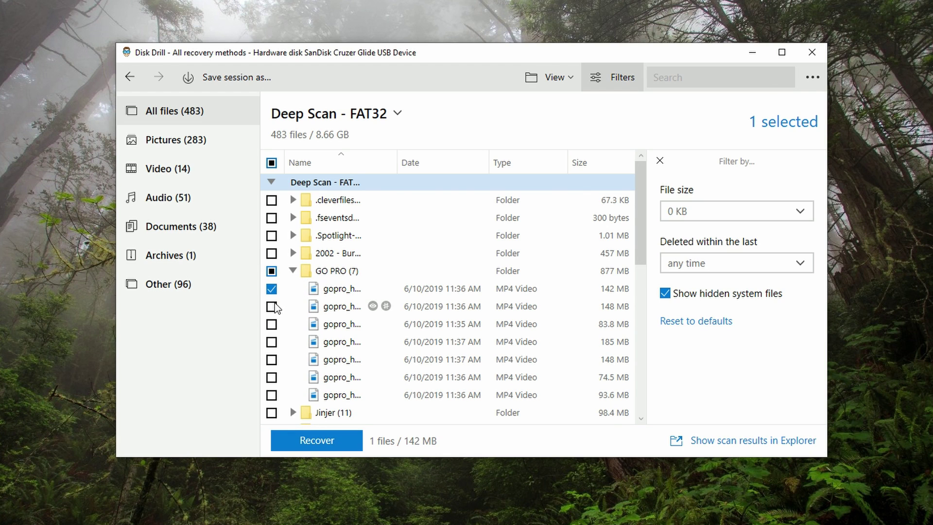
pyautogui.click(272, 307)
pyautogui.click(272, 324)
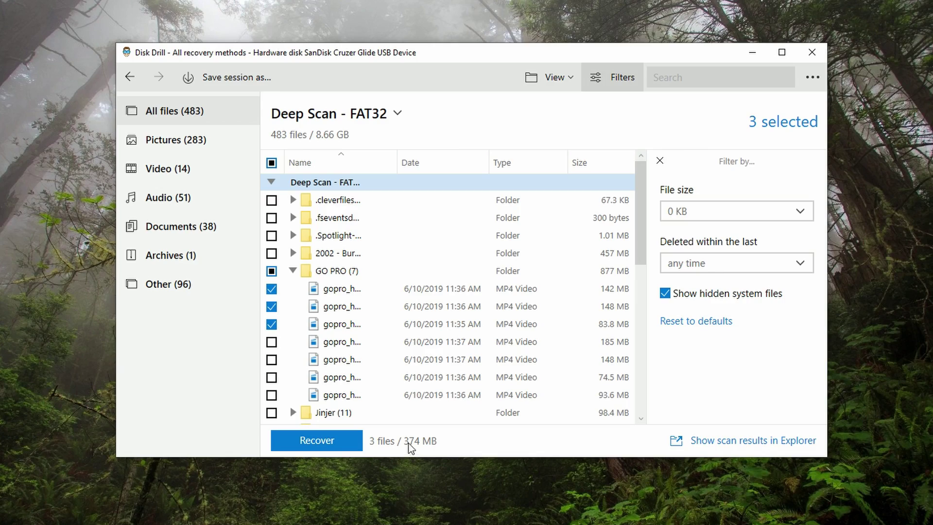
# Clear the gopro selection and recover all 483 files (8.66 GB) to the Desktop.
pyautogui.click(273, 271)
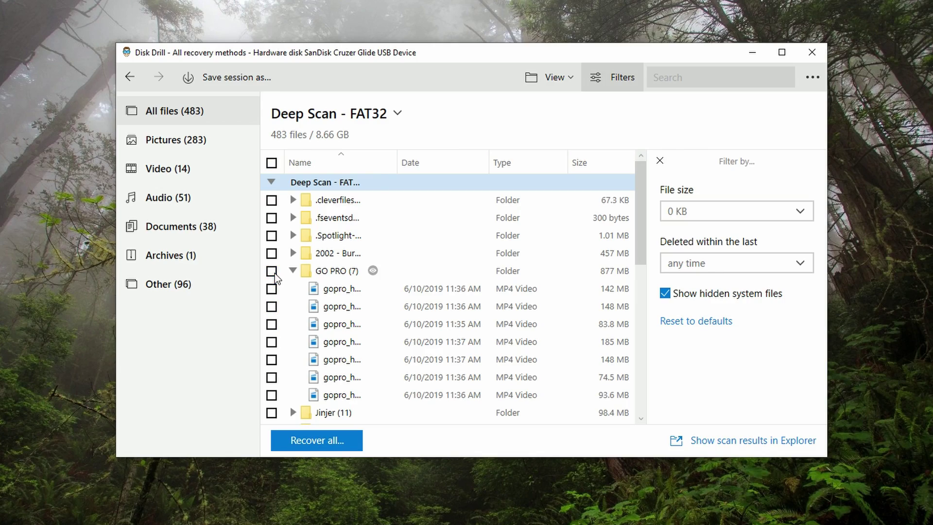
pyautogui.click(272, 182)
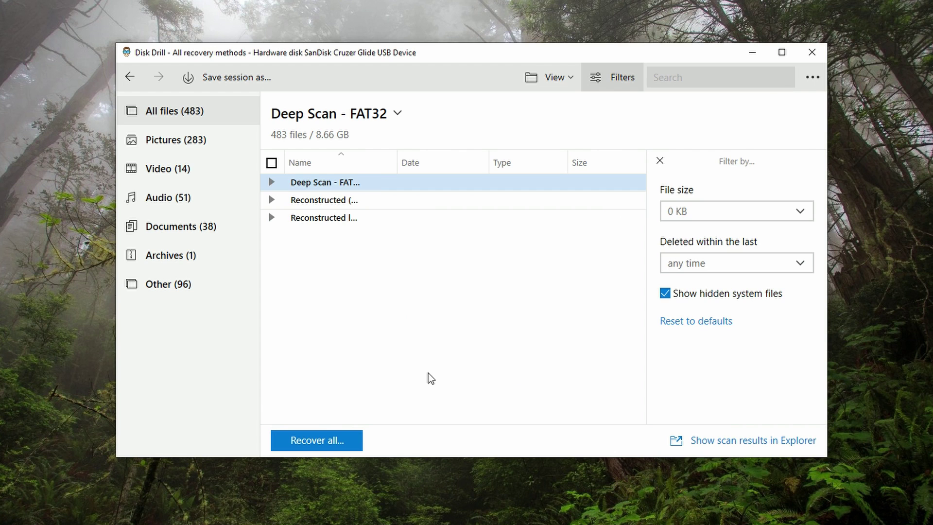
pyautogui.click(328, 442)
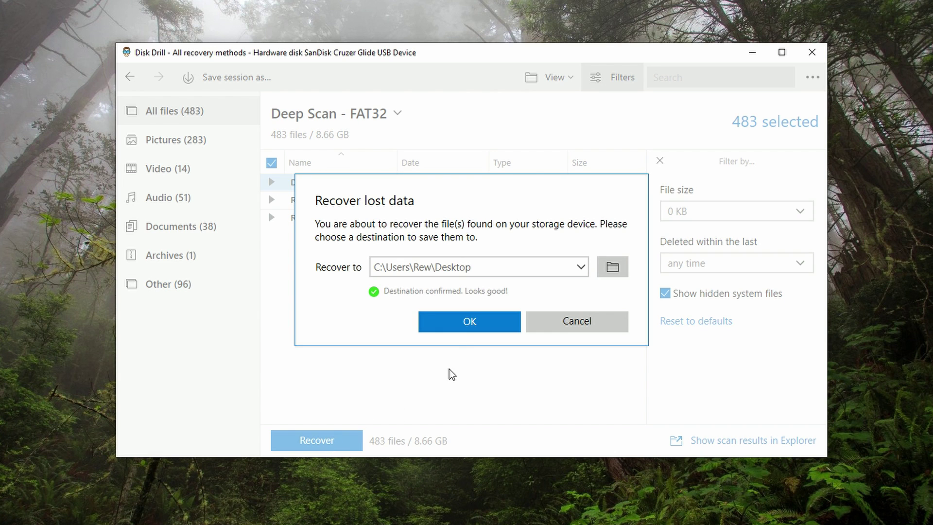
pyautogui.click(470, 271)
pyautogui.click(466, 292)
pyautogui.click(469, 321)
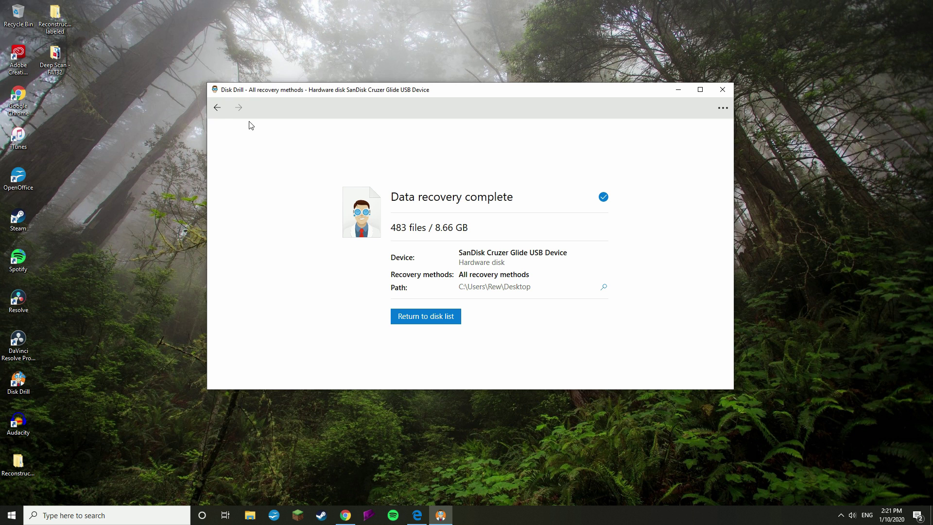
# Return Disk Drill to the results, move it aside, and arrange the recovered Desktop folders.
pyautogui.click(217, 109)
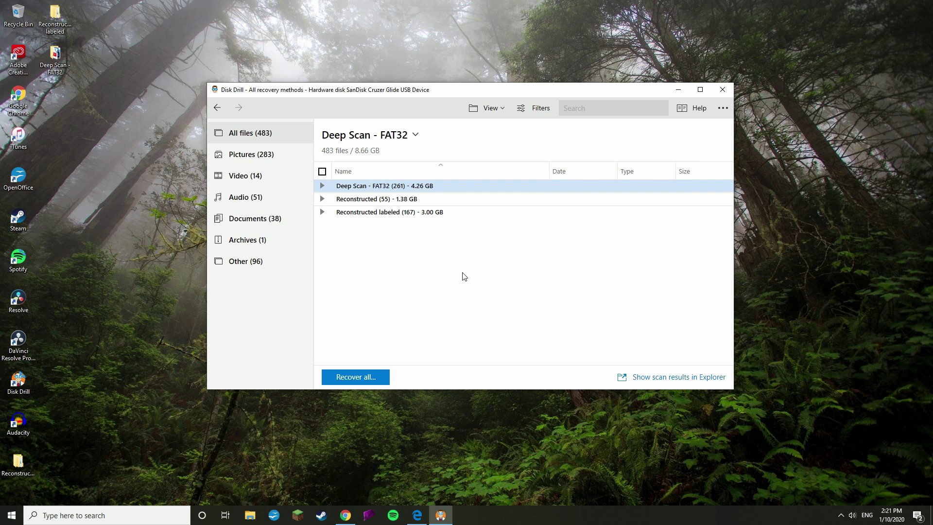
pyautogui.moveTo(403, 87); pyautogui.dragTo(651, 90)
pyautogui.moveTo(172, 119); pyautogui.dragTo(191, 144)
pyautogui.moveTo(19, 464); pyautogui.dragTo(158, 345)
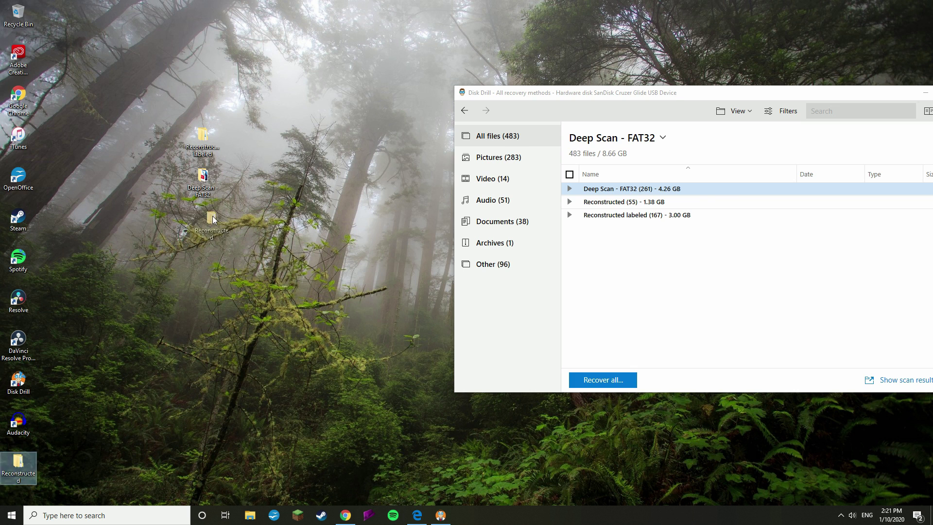
pyautogui.moveTo(213, 220); pyautogui.dragTo(211, 219)
# Open the recovered Deep Scan - FAT32 > GO PRO folder to check the seven gopro videos.
pyautogui.doubleClick(212, 219)
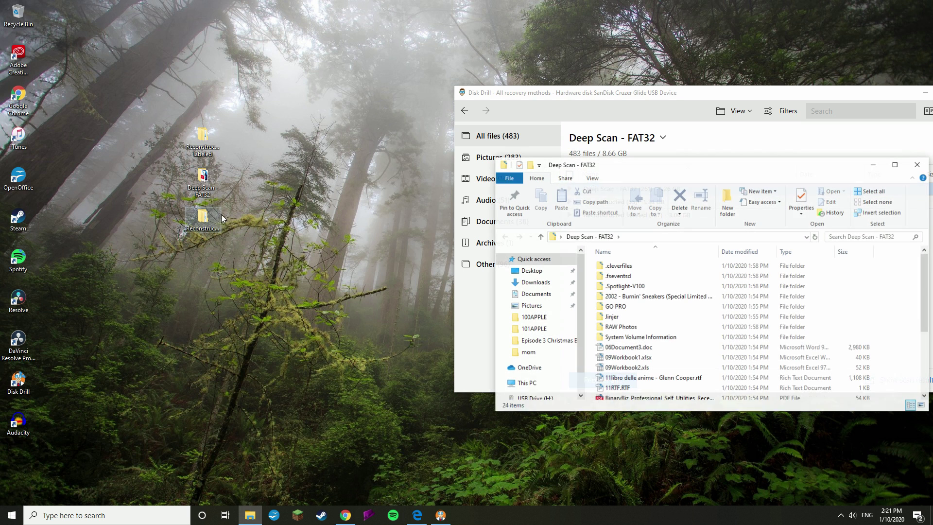
pyautogui.doubleClick(627, 303)
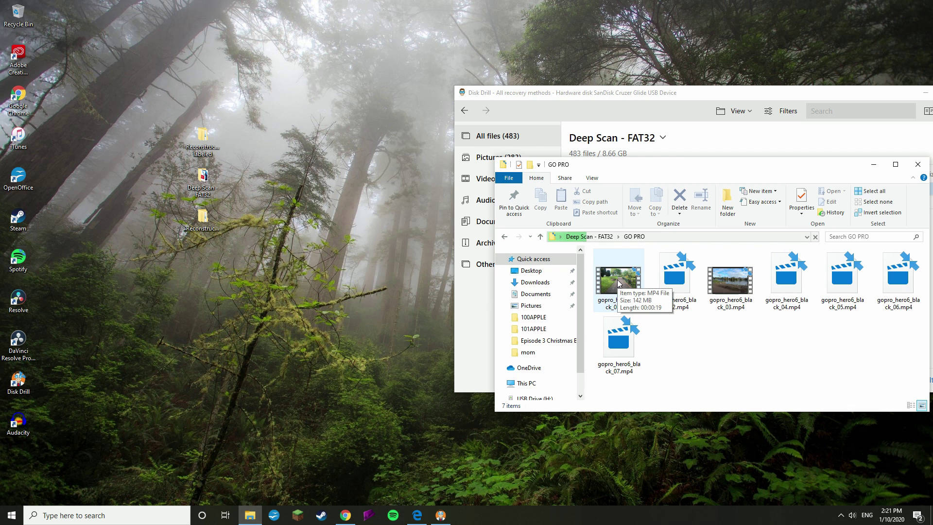
pyautogui.moveTo(751, 96); pyautogui.dragTo(569, 79)
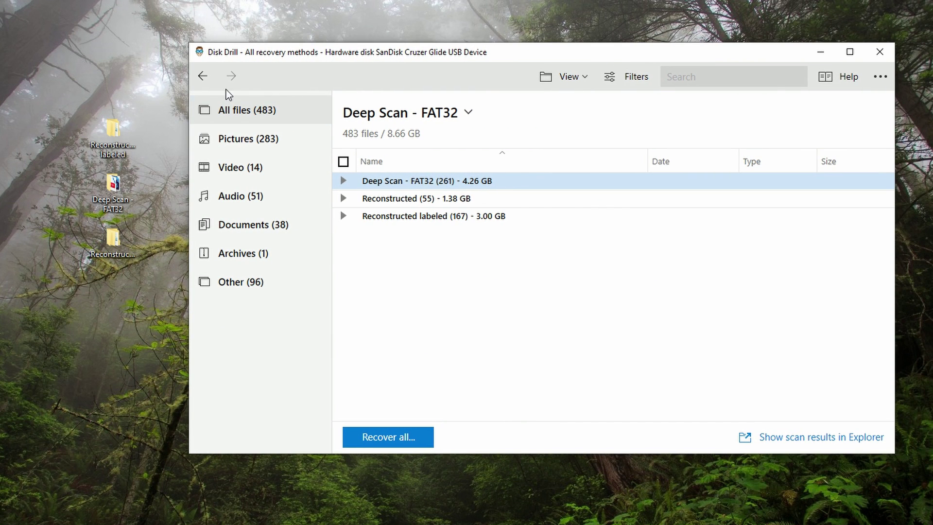
# Go back to the disk list and open the '2h: SanDisk Cruzer Glide' recent session.
pyautogui.click(203, 77)
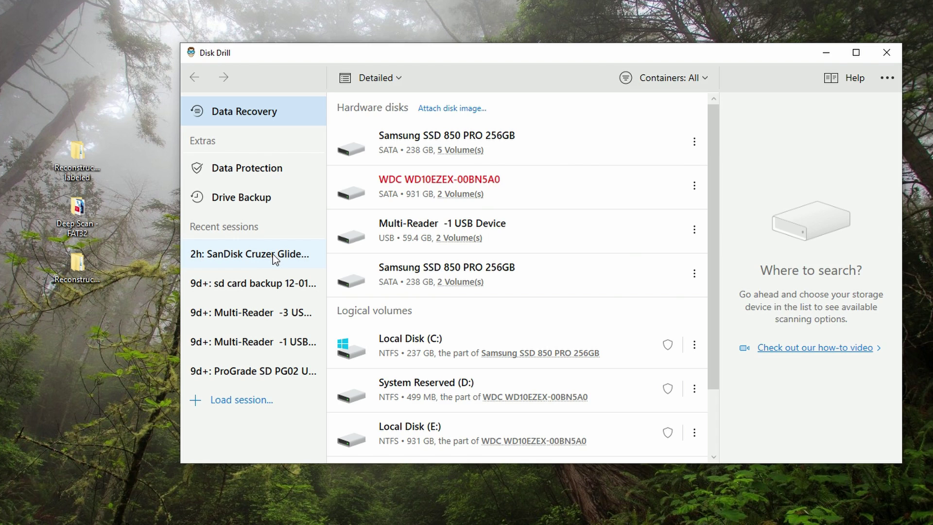
pyautogui.click(253, 255)
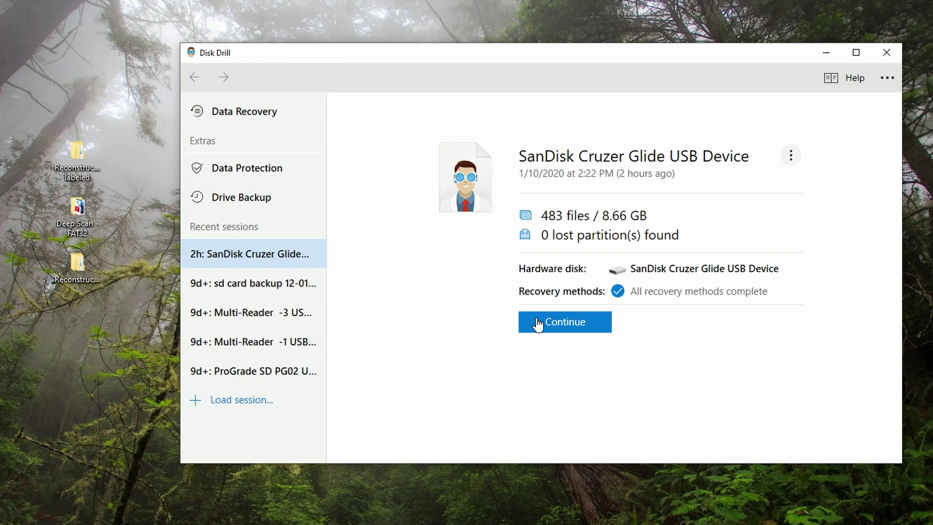